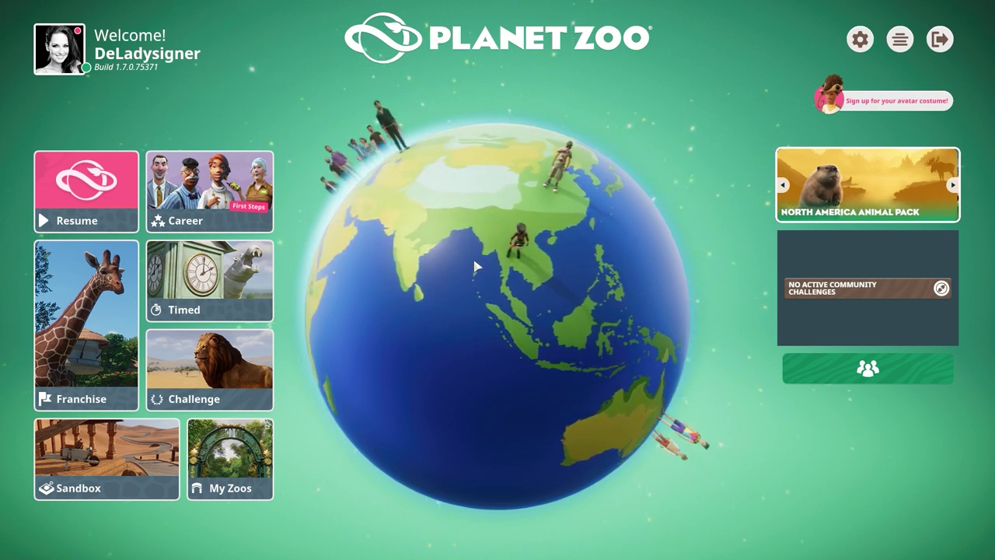
Step: Create a sandbox zoo in tropical Africa with the Heightmap - Example 4.tif terrain and view its mountains
click(128, 457)
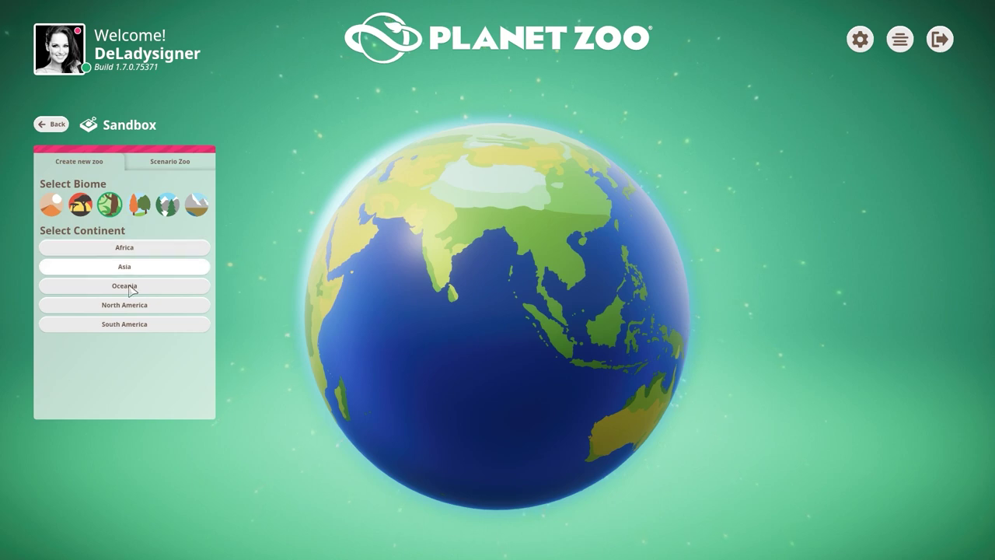
click(149, 249)
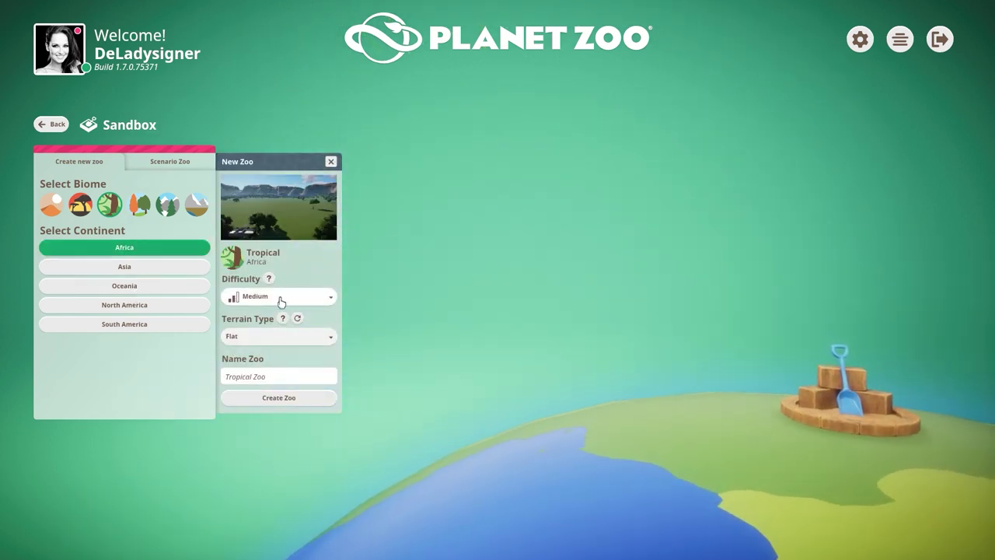
click(316, 344)
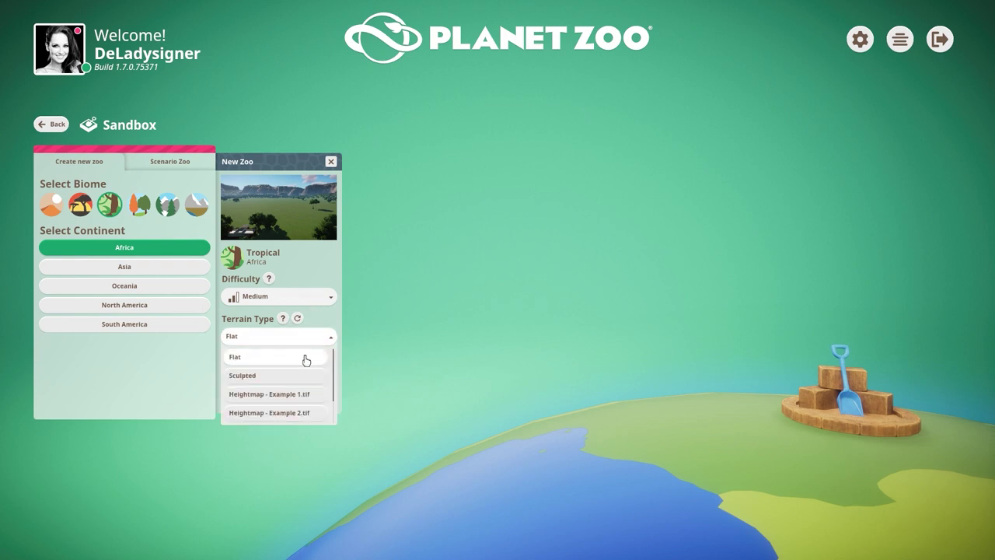
scroll(297, 381, down, 1)
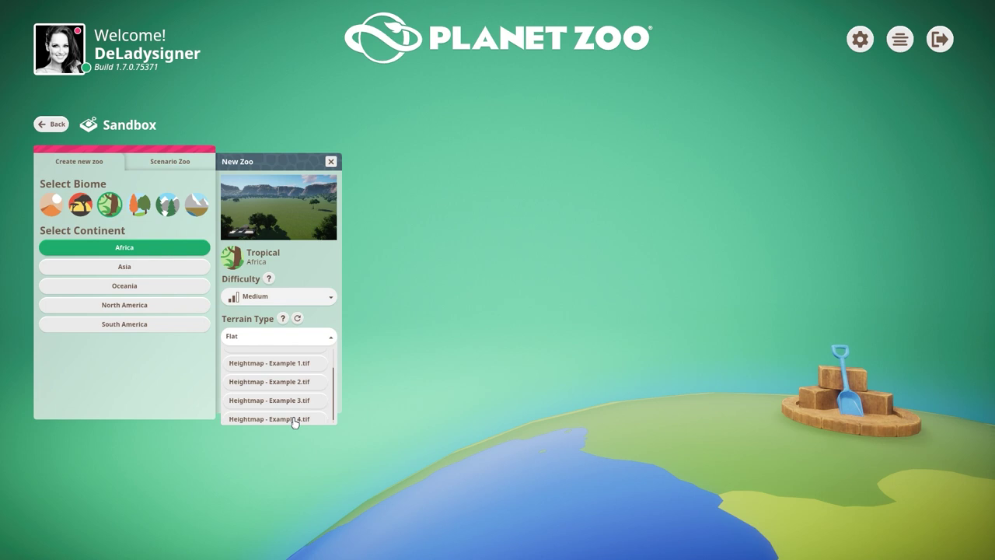
scroll(296, 408, down, 1)
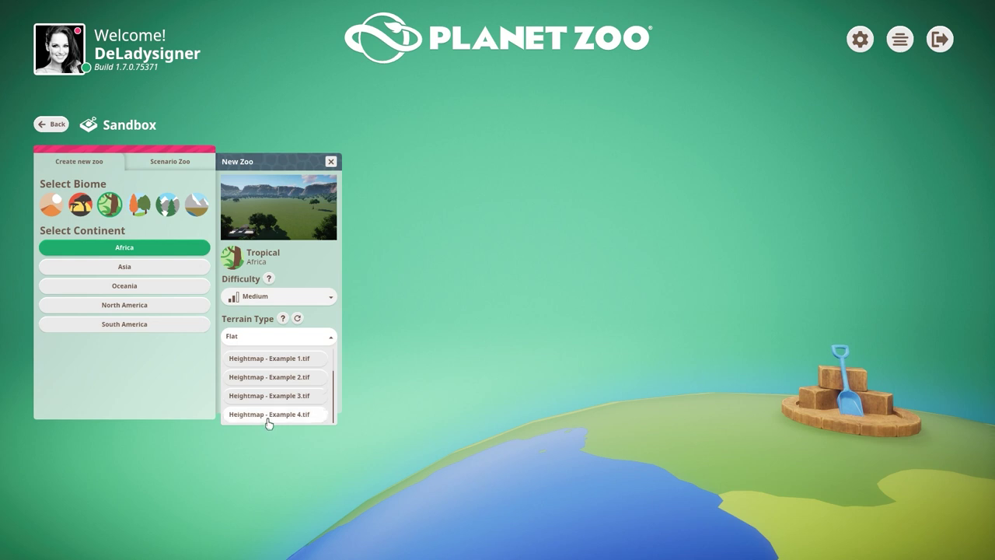
click(267, 418)
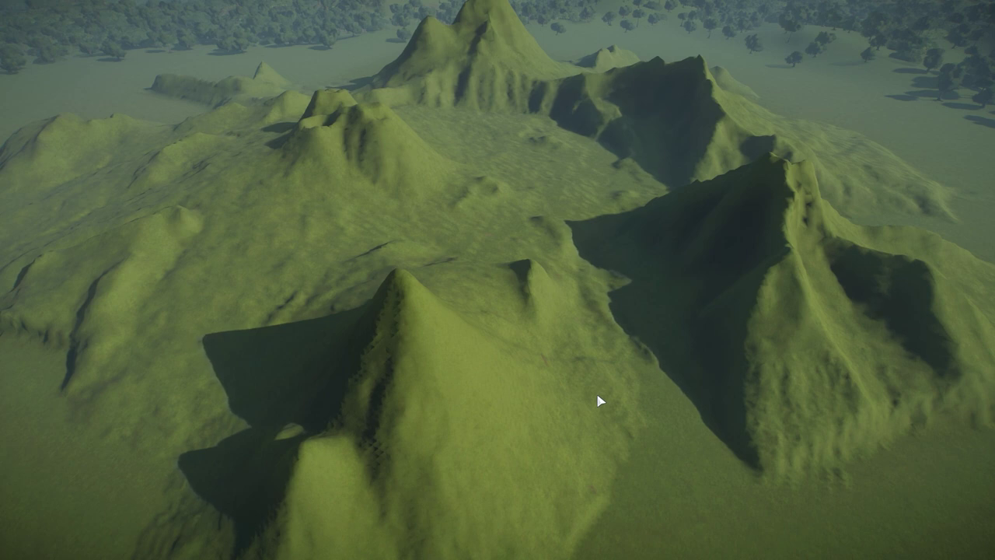
scroll(587, 402, down, 5)
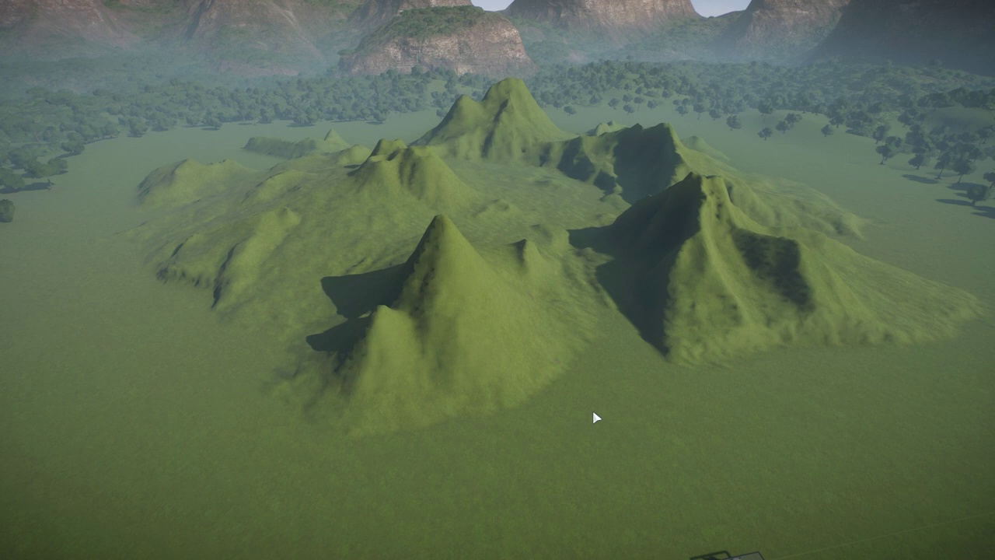
scroll(596, 417, up, 2)
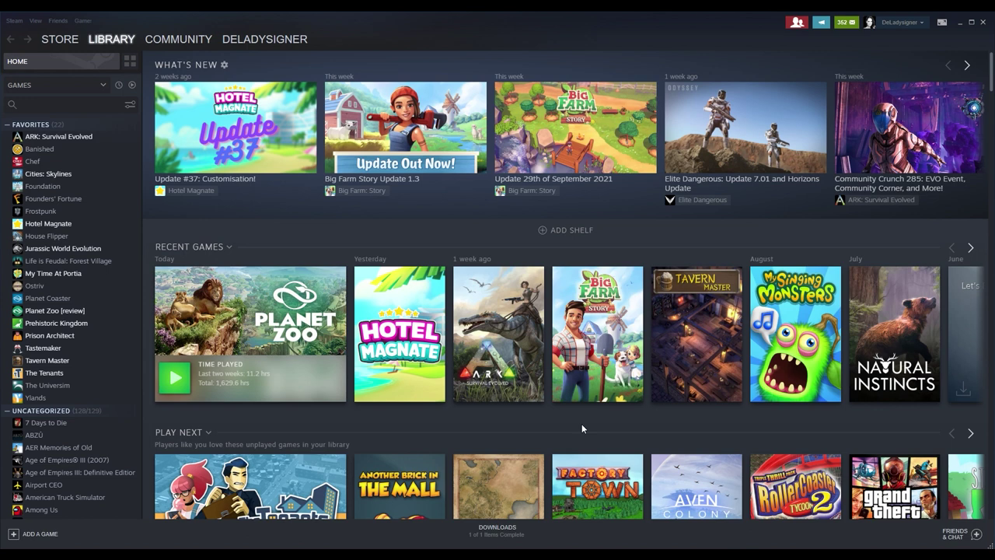
Step: Switch to Steam, browse Planet Zoo's local files and open the ProvidedHeightmaps folder
right_click(40, 315)
mouse_move(86, 368)
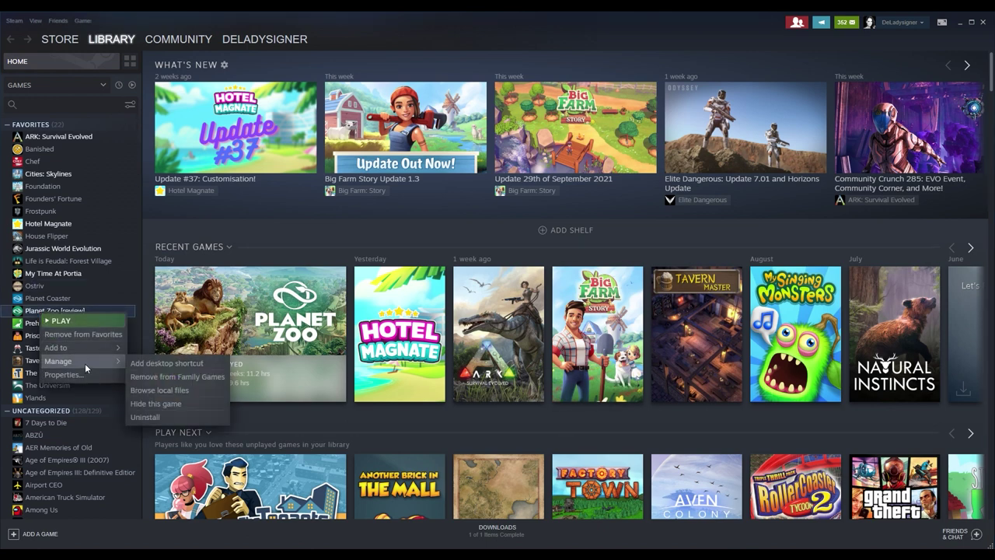
click(178, 391)
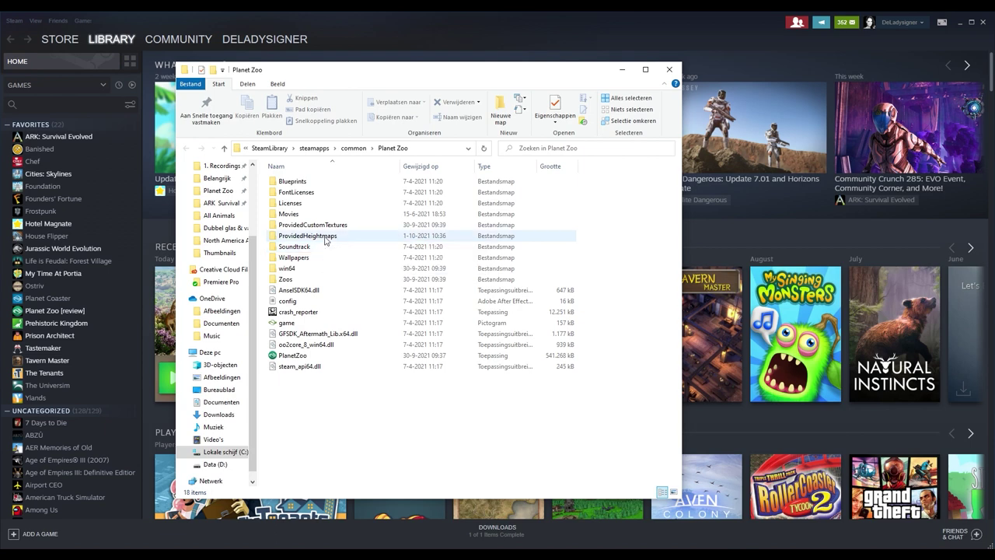
double_click(325, 241)
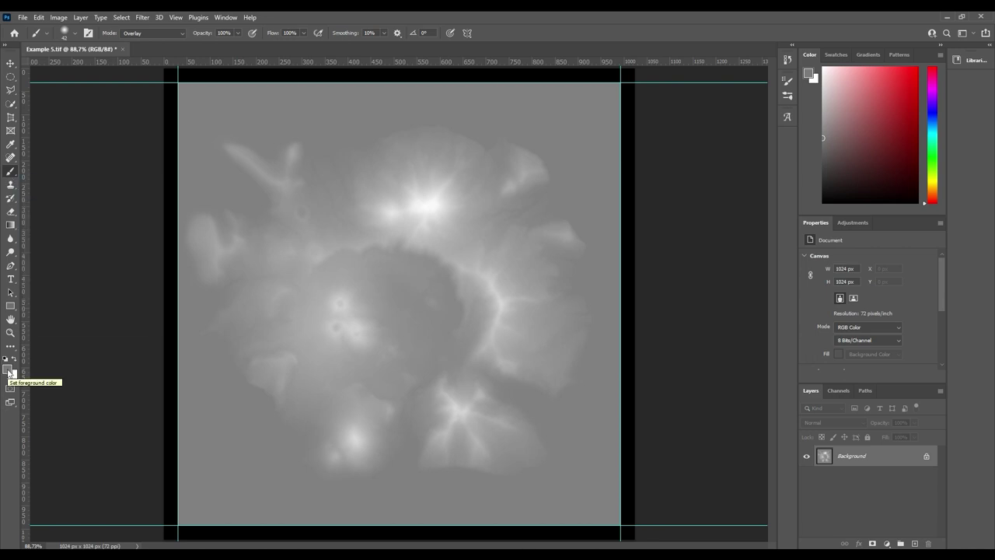
Step: In Photoshop, set the foreground colour to the darker grey #717171 for the Example 5 heightmap
click(9, 373)
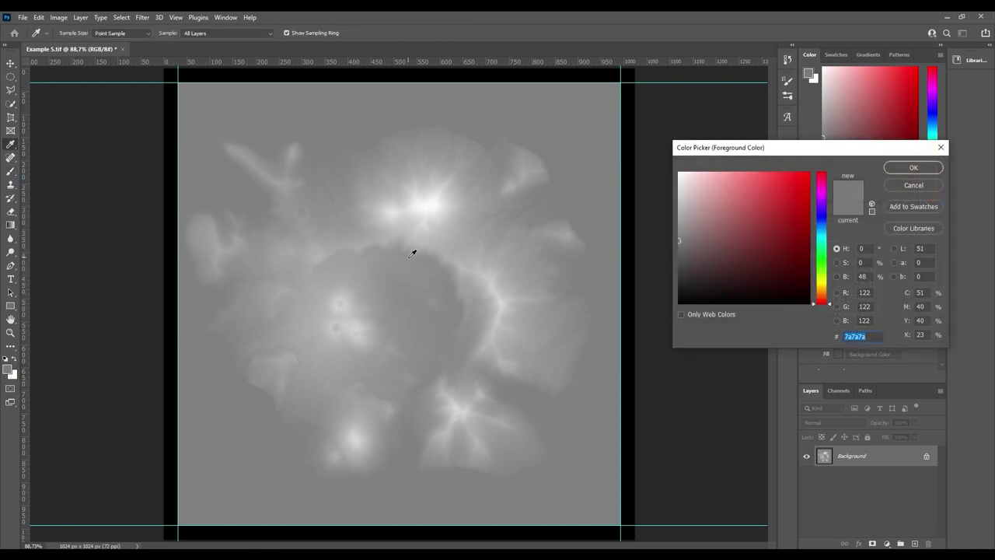
click(412, 254)
click(678, 240)
drag(679, 239, 678, 244)
click(417, 494)
click(678, 245)
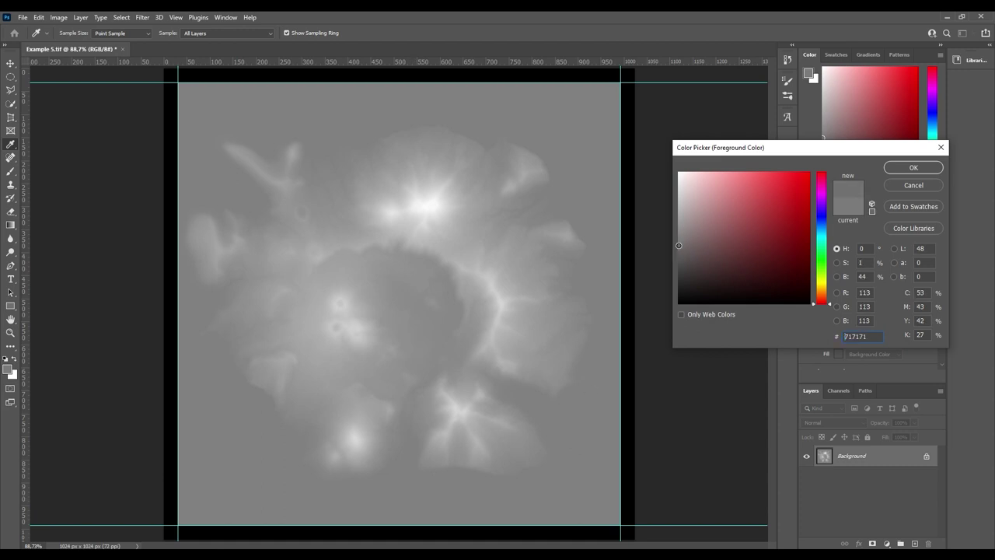
click(913, 169)
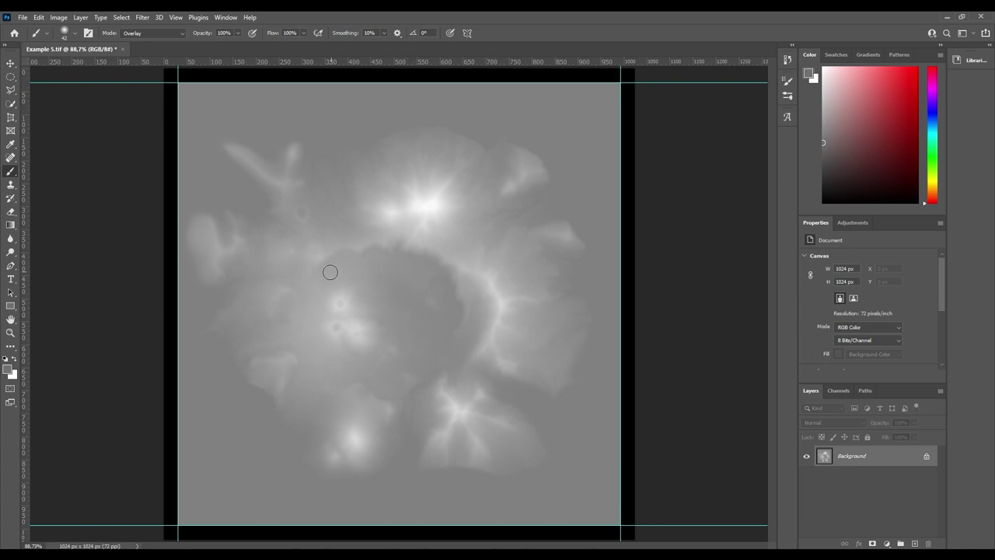
Step: Paint a curved dark grey river bed winding between the mountains, going over its western and northern stretches repeatedly
mouse_move(232, 300)
mouse_down()
mouse_move(277, 293)
mouse_move(371, 251)
mouse_move(407, 249)
mouse_move(441, 267)
mouse_move(455, 321)
mouse_move(405, 438)
mouse_move(410, 464)
mouse_move(481, 487)
mouse_move(544, 491)
mouse_move(483, 482)
mouse_up()
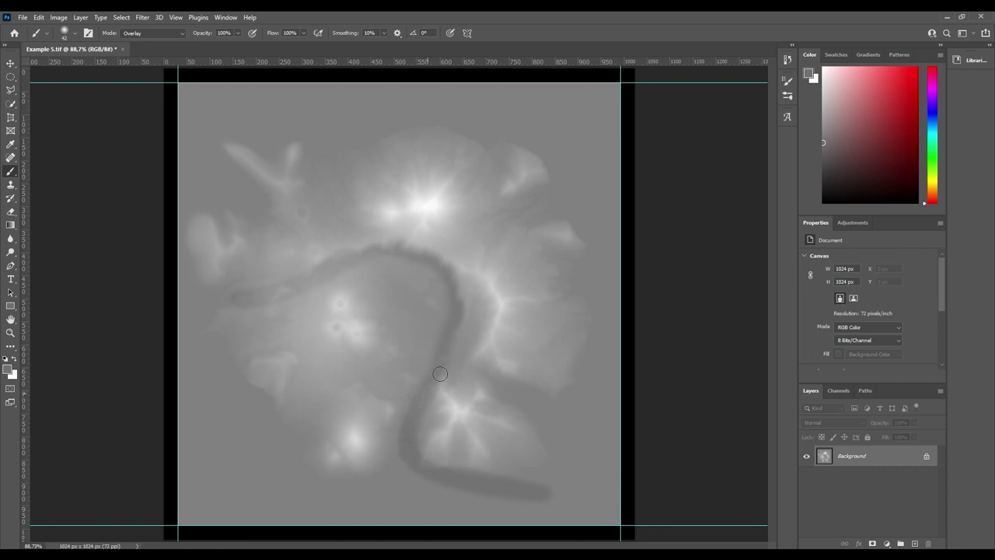
drag(440, 374, 457, 314)
mouse_move(431, 259)
mouse_down()
mouse_move(355, 240)
mouse_move(285, 287)
mouse_move(212, 295)
mouse_up()
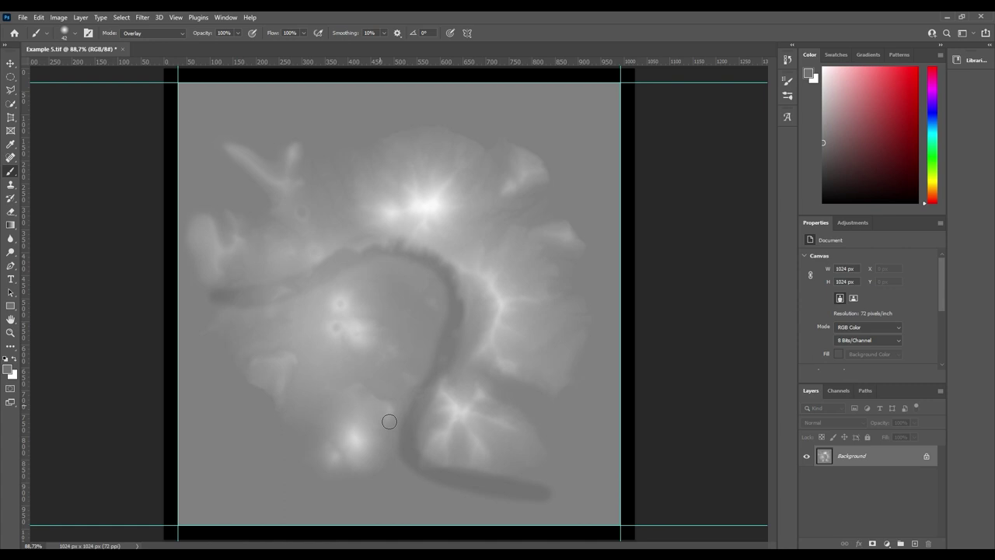
mouse_move(403, 266)
mouse_down()
mouse_move(351, 256)
mouse_move(212, 292)
mouse_up()
mouse_move(271, 287)
mouse_down()
mouse_move(380, 262)
mouse_move(395, 237)
mouse_up()
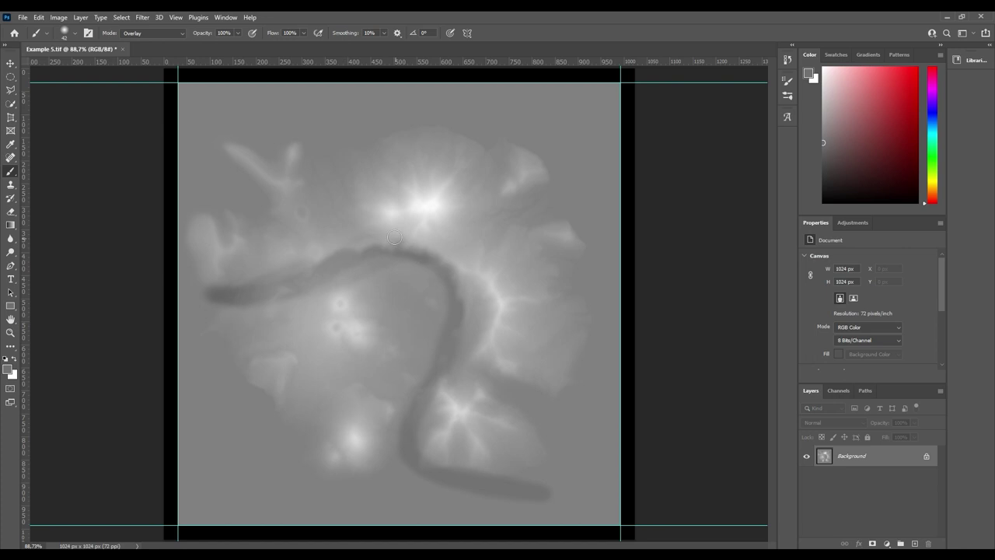
Step: Save the heightmap as the TIFF "Example 5 by delady" in Documents > Frontier Developments > Planet Zoo > UserHeightmaps, accepting the save options
click(22, 17)
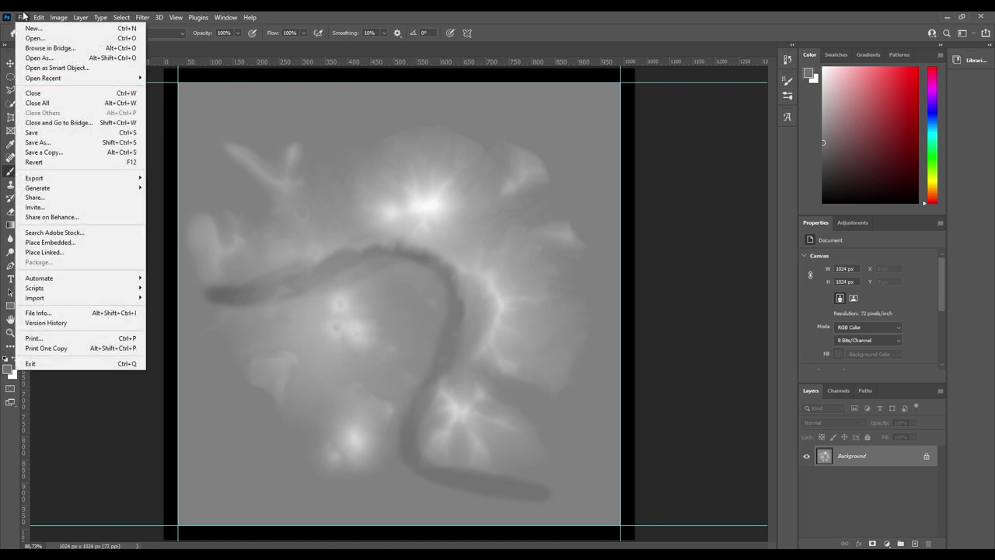
click(85, 142)
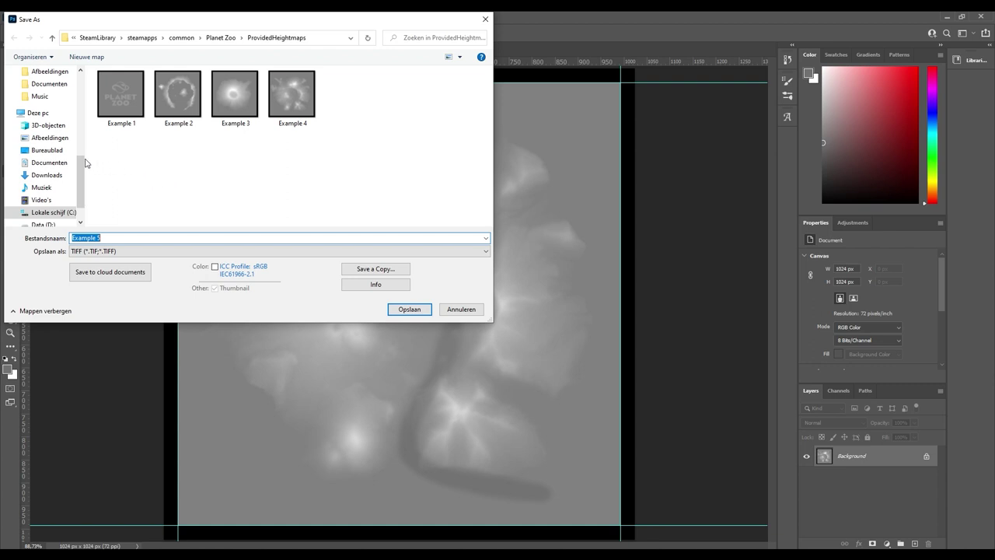
click(47, 163)
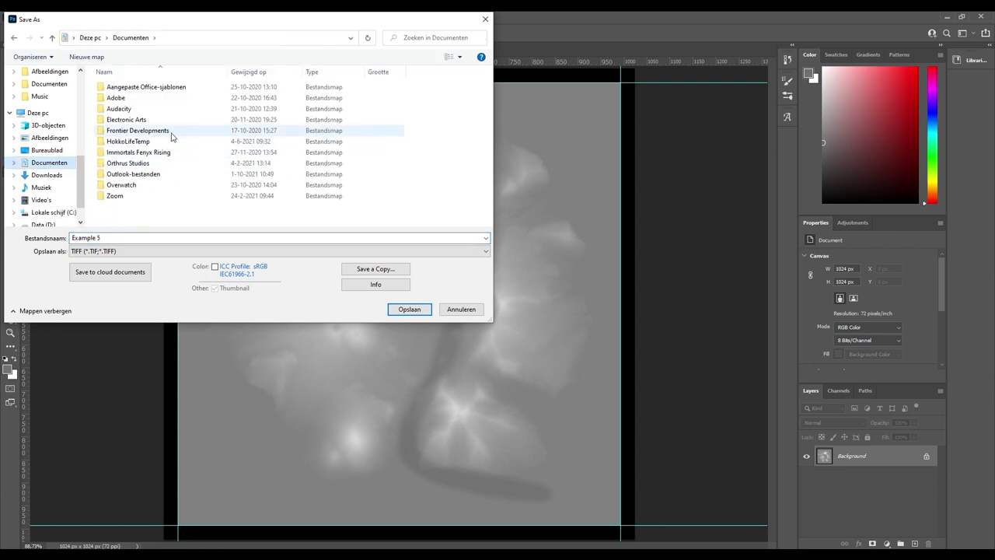
double_click(172, 132)
double_click(128, 89)
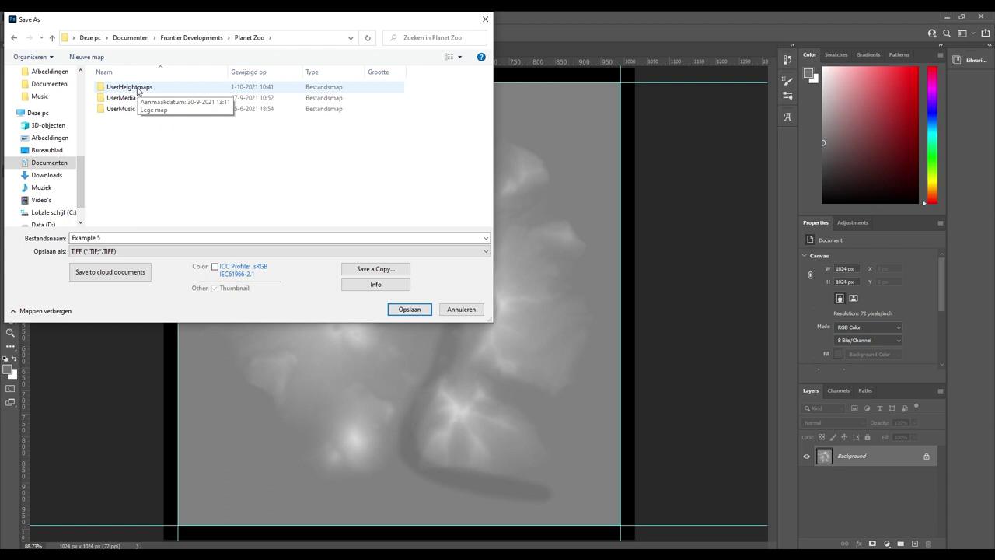
double_click(137, 88)
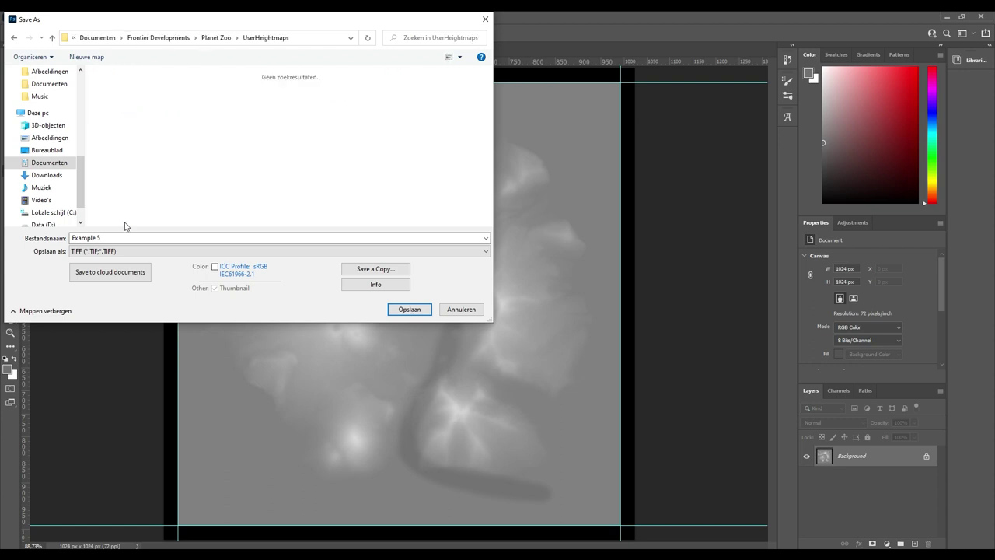
click(126, 239)
click(152, 238)
click(410, 308)
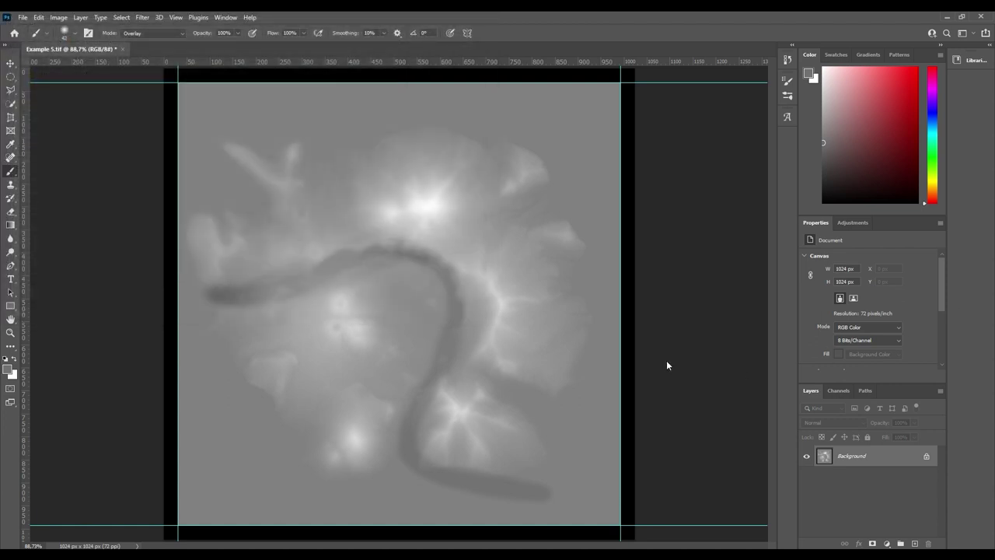
click(623, 148)
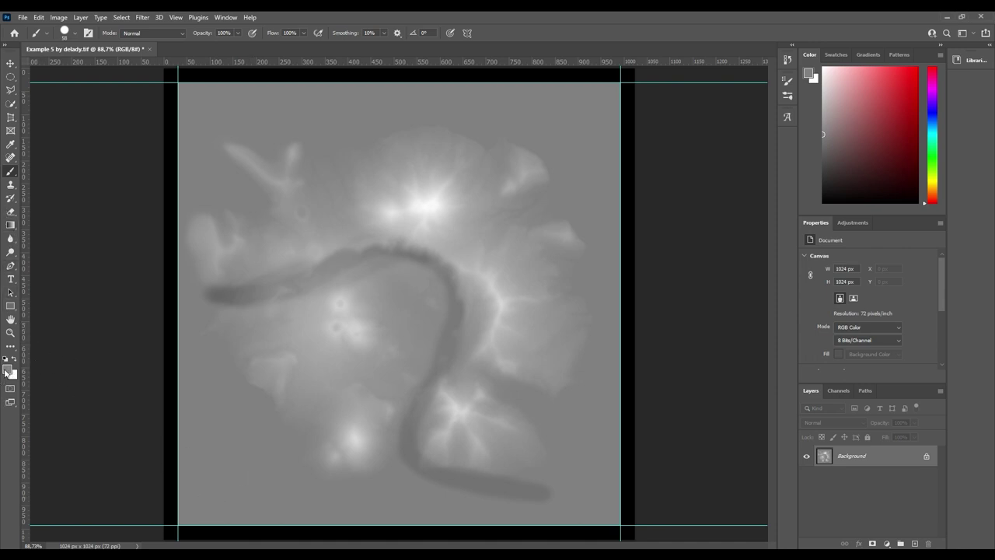
Step: Keep the foreground colour at #808080 and brush it over the map's northern and northwestern mountains
click(7, 371)
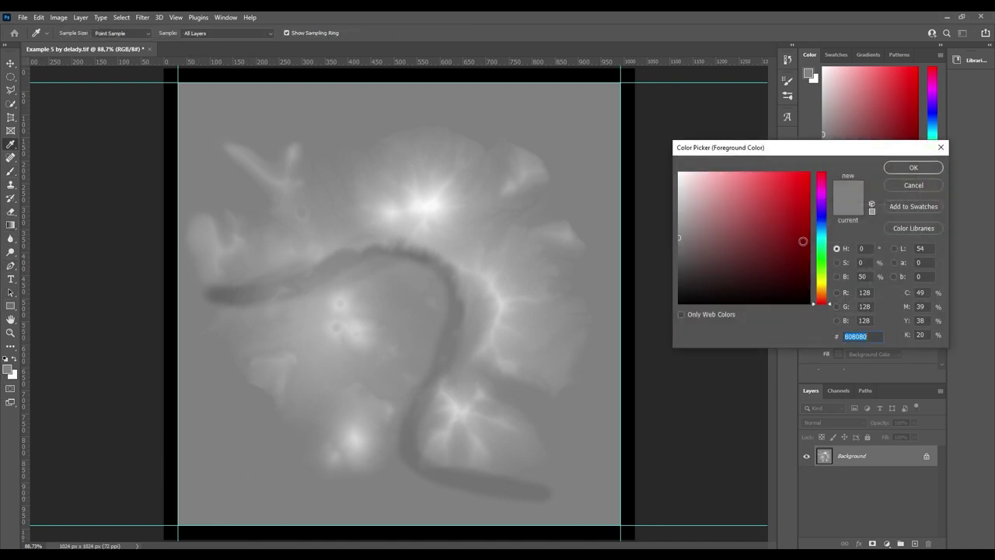
click(914, 168)
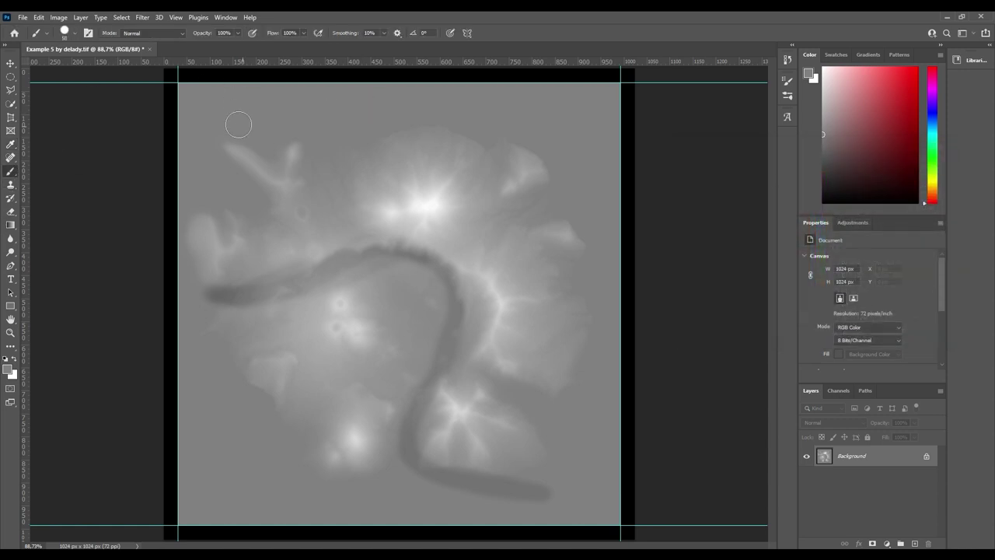
mouse_move(224, 140)
mouse_down()
mouse_move(240, 151)
mouse_move(241, 171)
mouse_move(548, 130)
mouse_up()
mouse_move(466, 140)
mouse_down()
mouse_move(493, 167)
mouse_move(527, 168)
mouse_move(545, 192)
mouse_move(506, 231)
mouse_move(580, 265)
mouse_move(567, 323)
mouse_move(555, 280)
mouse_move(517, 366)
mouse_move(478, 268)
mouse_move(493, 394)
mouse_move(451, 344)
mouse_move(473, 228)
mouse_move(459, 319)
mouse_move(408, 290)
mouse_move(373, 175)
mouse_move(238, 189)
mouse_move(204, 234)
mouse_move(326, 215)
mouse_move(268, 258)
mouse_move(307, 287)
mouse_move(343, 285)
mouse_move(365, 341)
mouse_move(444, 340)
mouse_move(562, 429)
mouse_move(428, 466)
mouse_move(513, 486)
mouse_move(457, 506)
mouse_move(395, 459)
mouse_move(319, 464)
mouse_move(437, 460)
mouse_move(418, 433)
mouse_move(330, 435)
mouse_move(388, 420)
mouse_move(292, 392)
mouse_move(262, 399)
mouse_move(238, 382)
mouse_move(258, 337)
mouse_move(358, 295)
mouse_move(344, 240)
mouse_move(225, 180)
mouse_move(199, 204)
mouse_move(200, 338)
mouse_move(220, 252)
mouse_move(239, 263)
mouse_move(272, 238)
mouse_up()
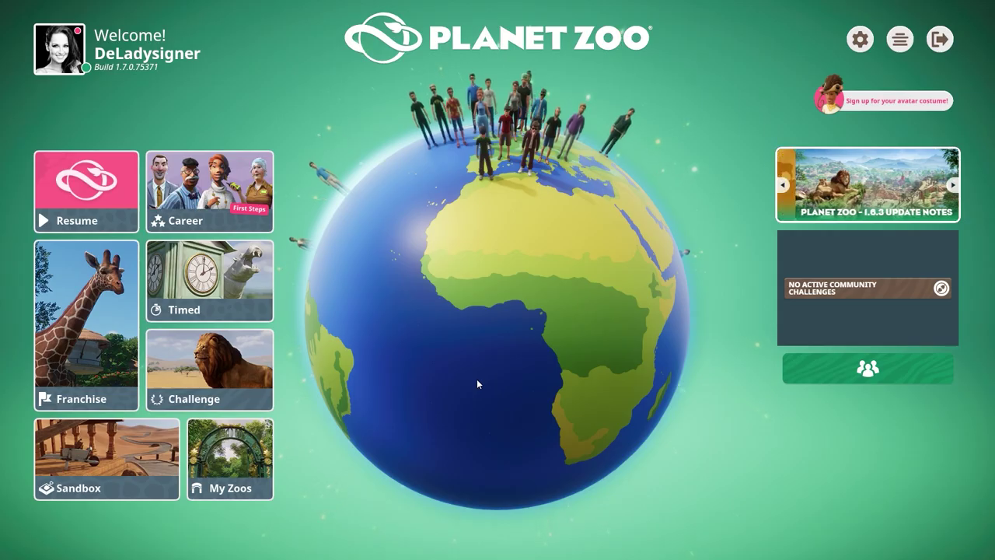
Step: Switch to Planet Zoo and create a sandbox zoo in tropical Africa with the custom Example 5 by delady heightmap
click(116, 466)
click(145, 521)
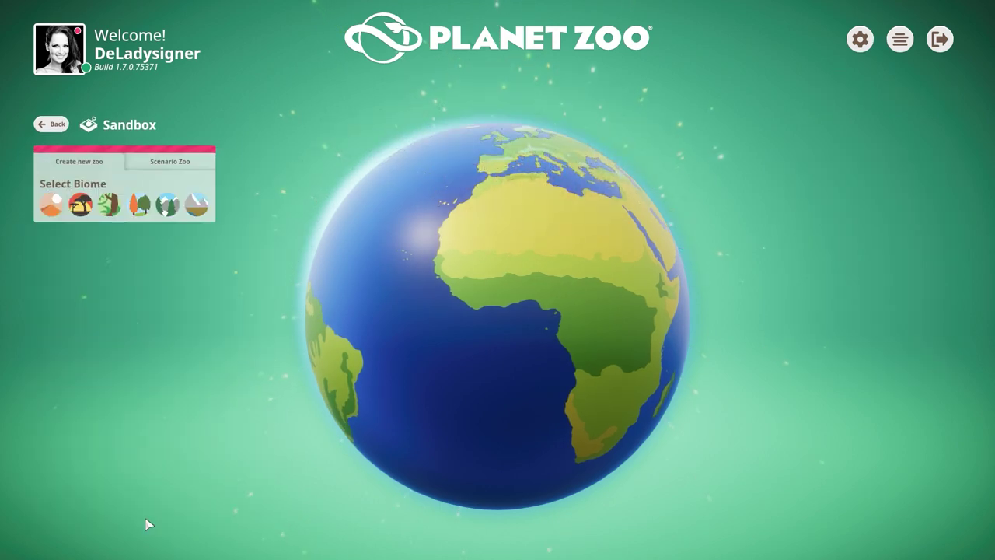
click(116, 204)
click(123, 249)
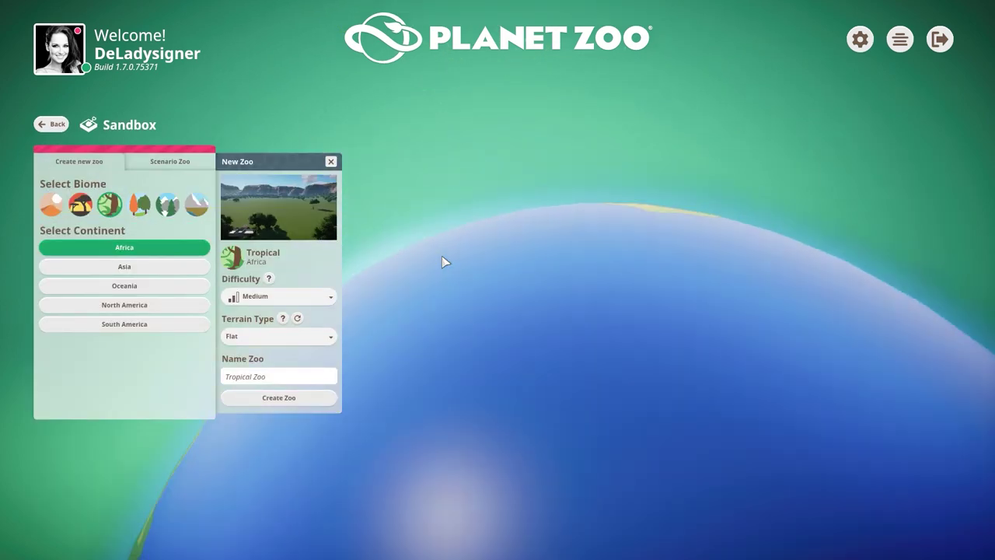
click(322, 344)
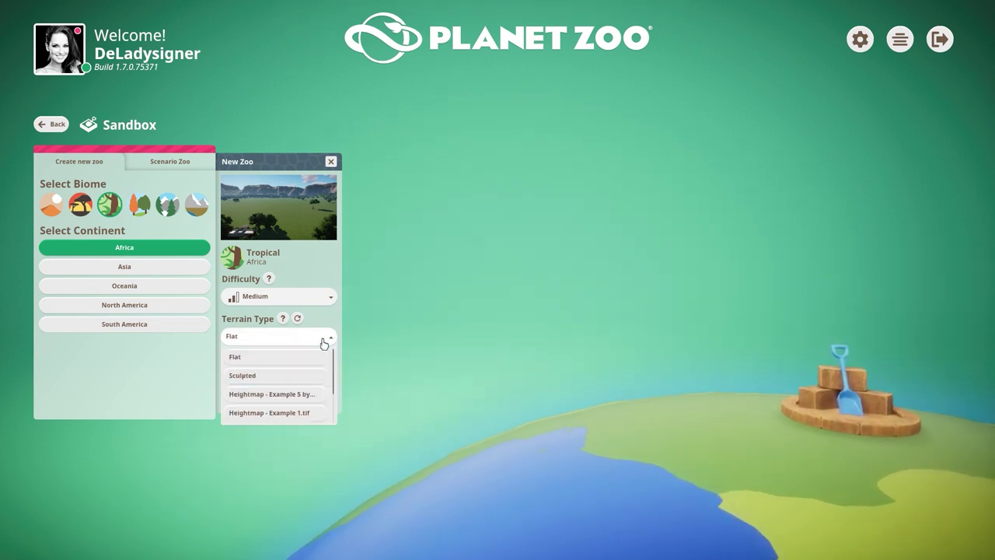
click(275, 403)
click(277, 399)
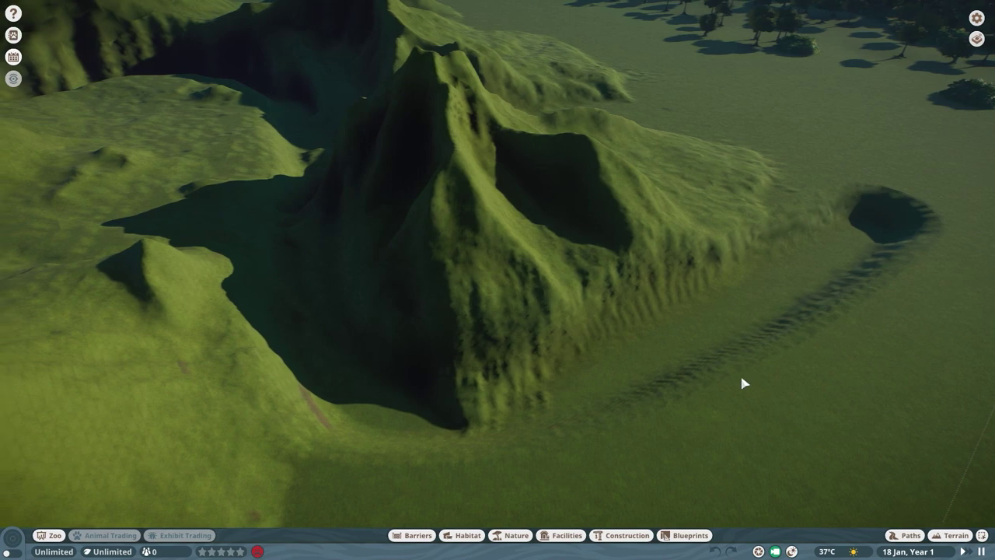
Step: Examine the new zoo's terrain from several sides, following the carved river bed around the mountains
scroll(744, 382, up, 3)
key(a)
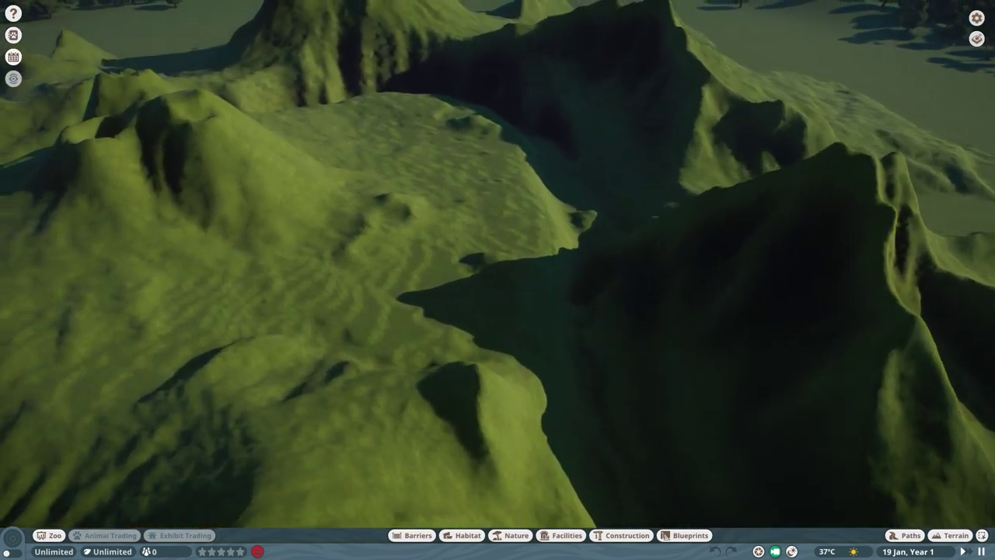
key(d)
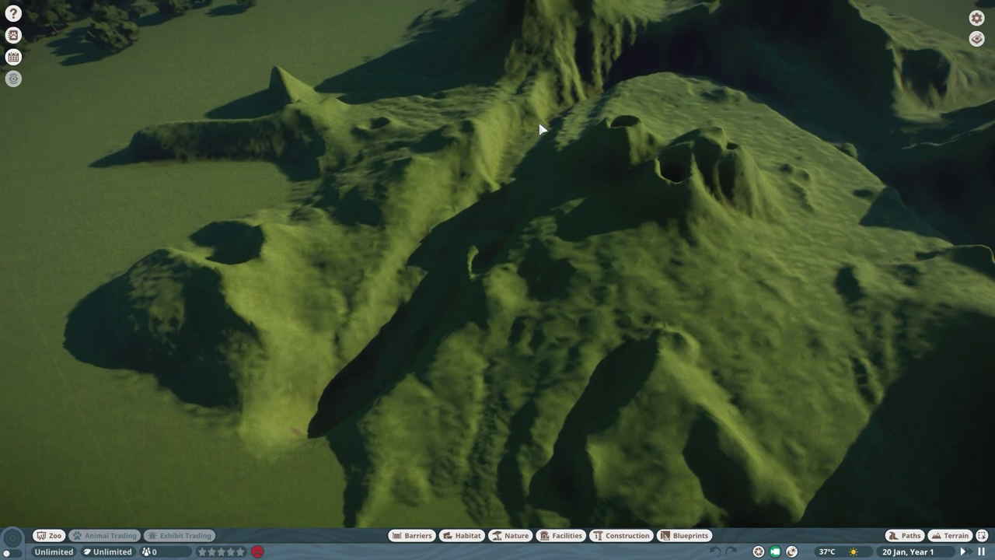
key(d)
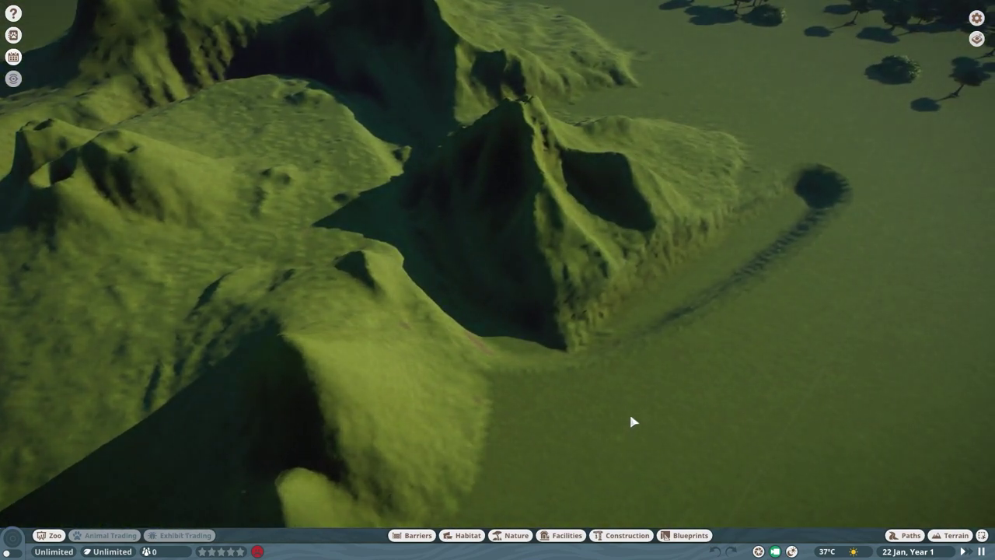
key(d)
key(a)
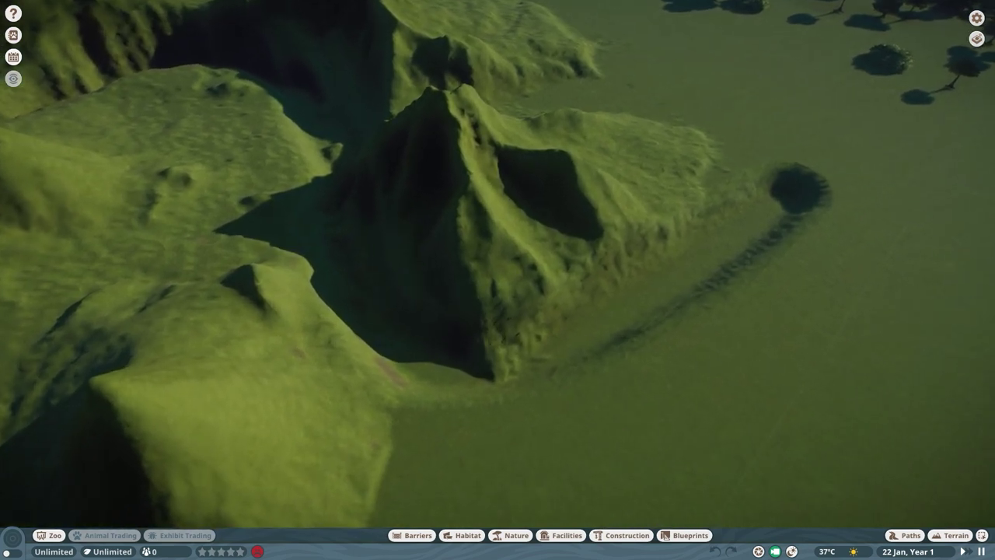
Step: Examine the full mountain range from farther back, including the valley between the peaks and the river bed at its foot
key(s)
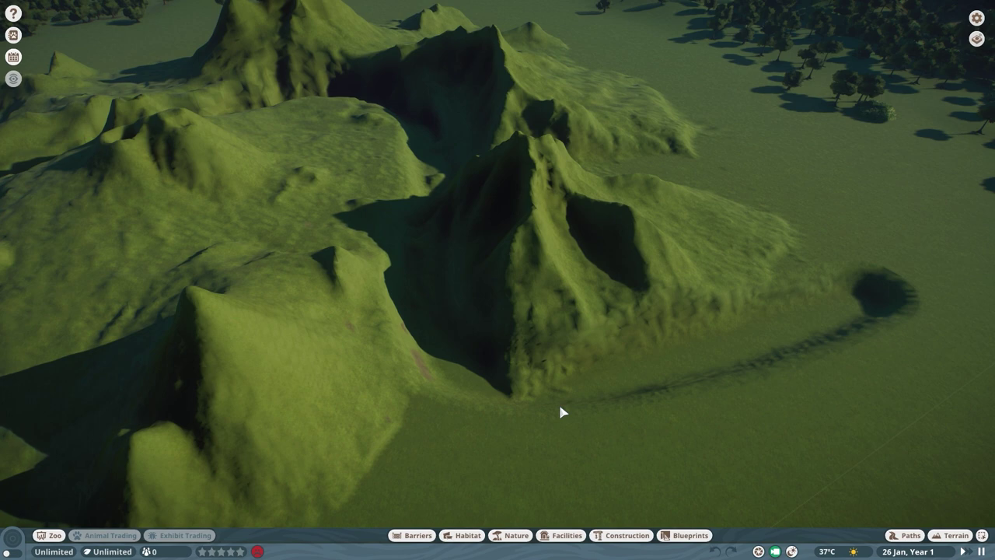
key(w)
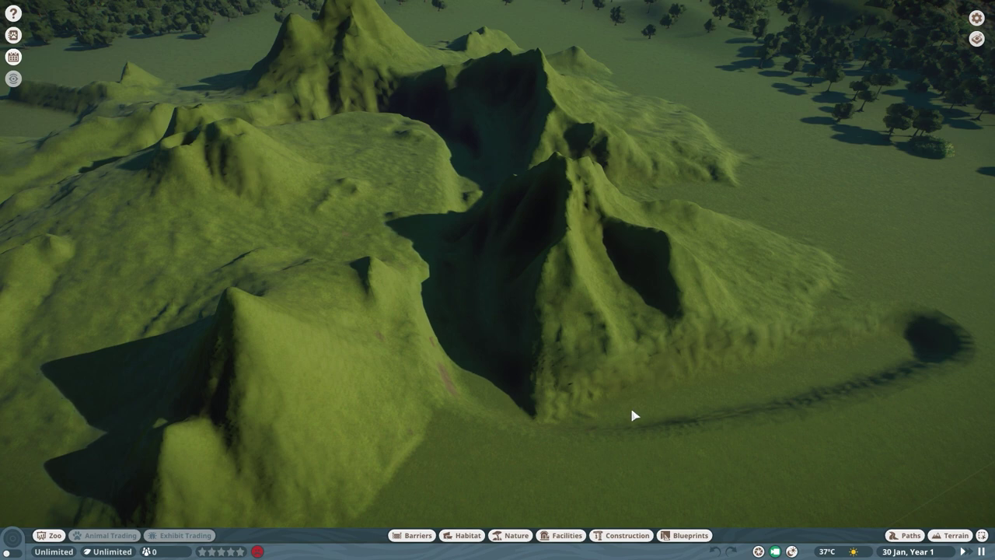
scroll(631, 416, up, 3)
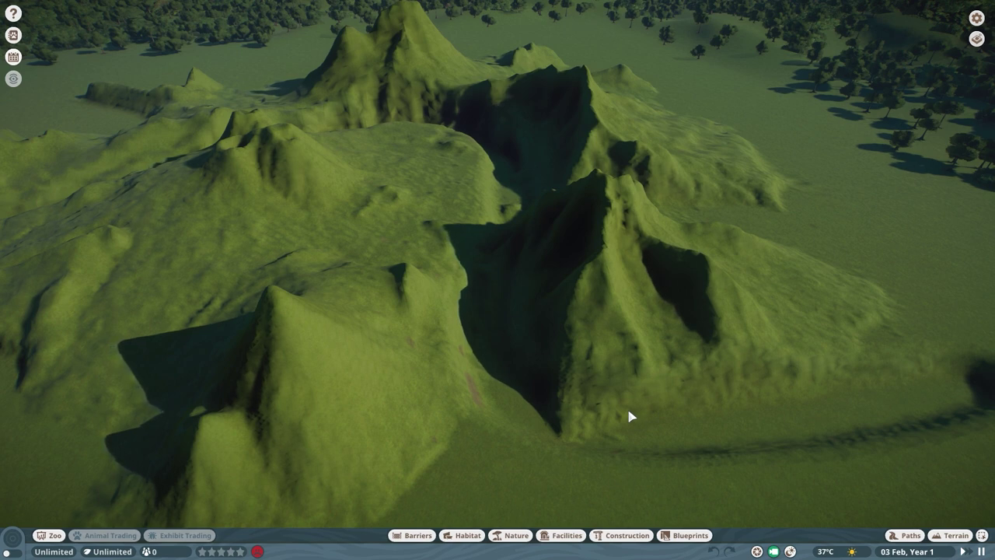
key(w)
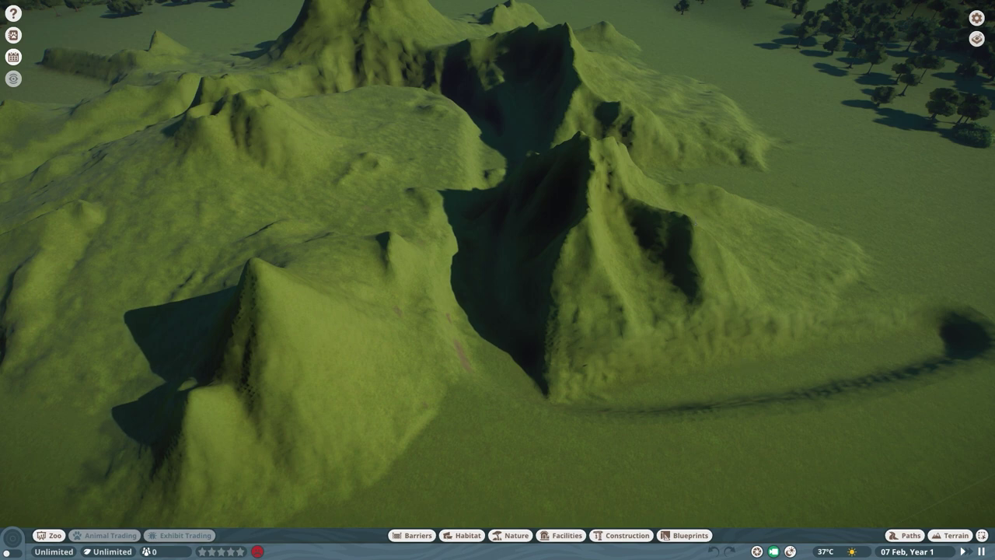
scroll(498, 280, down, 5)
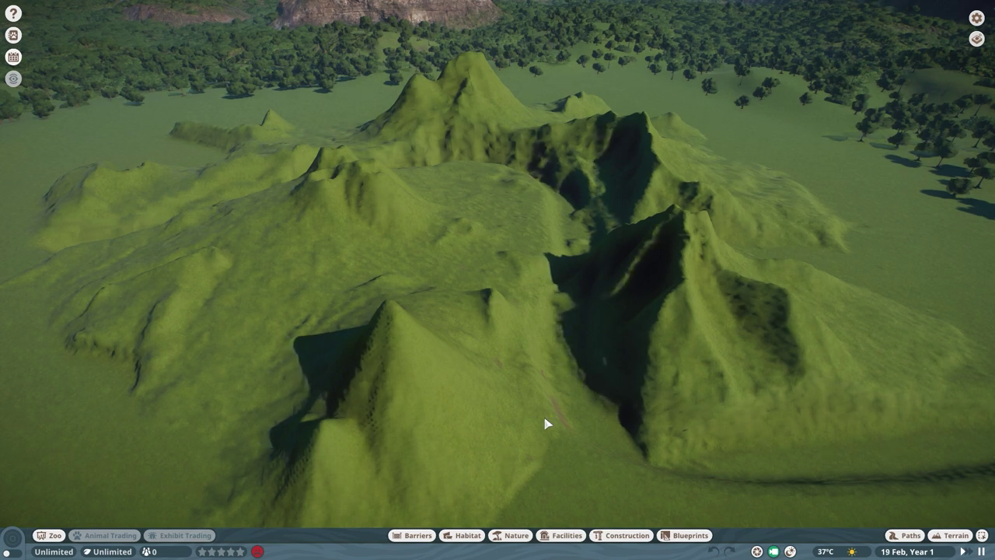
drag(544, 417, 544, 412)
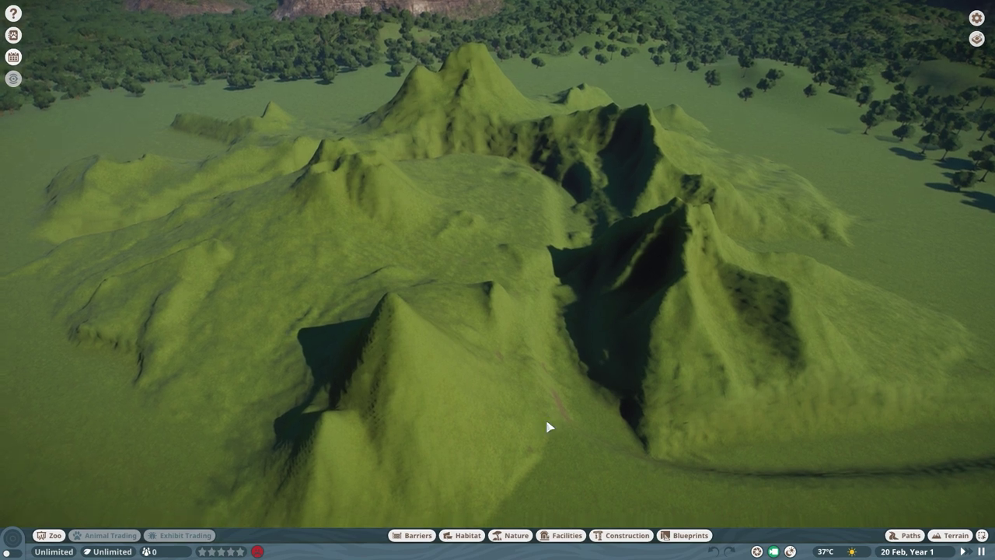